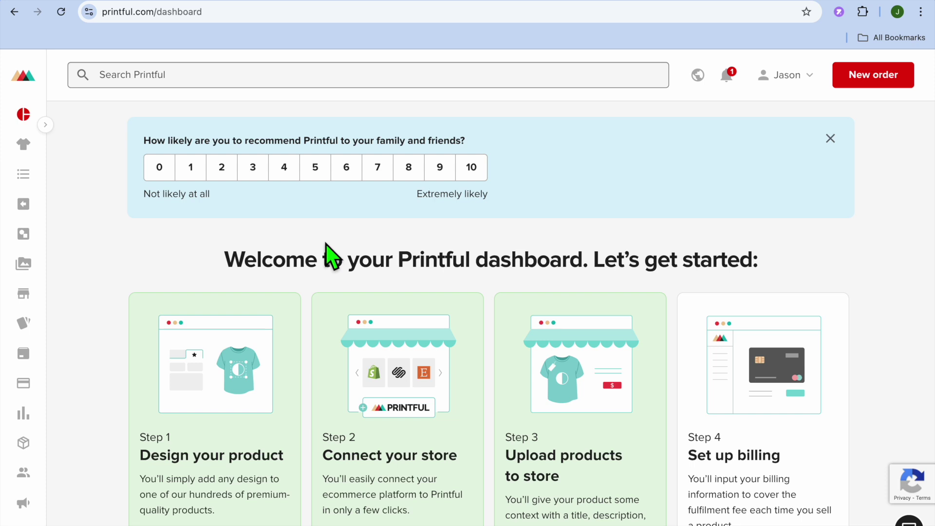
Review the Under Armour hoodie's current photo on the Ecwid storefront, then bring up its Shopify preview.
{"action": "left_click", "coordinate": [568, 4]}
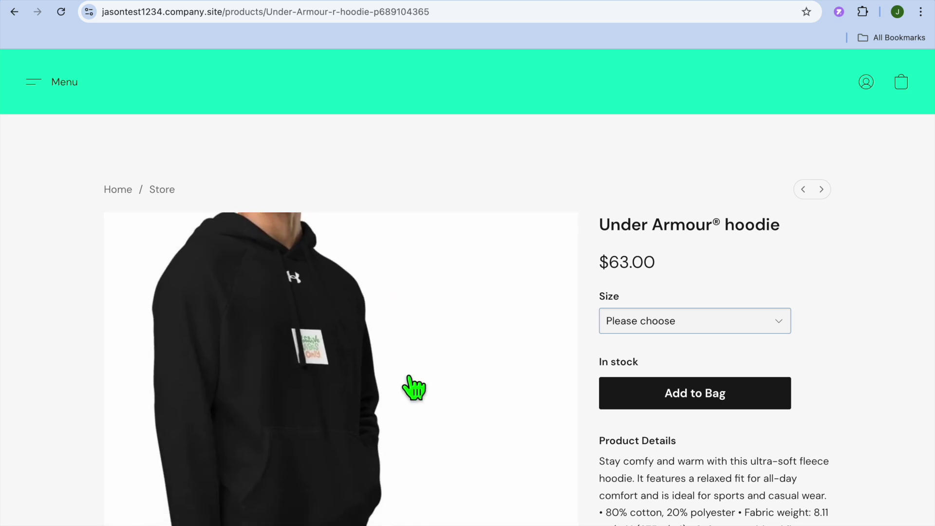
{"action": "scroll", "coordinate": [414, 388], "scroll_direction": "down", "scroll_amount": 2}
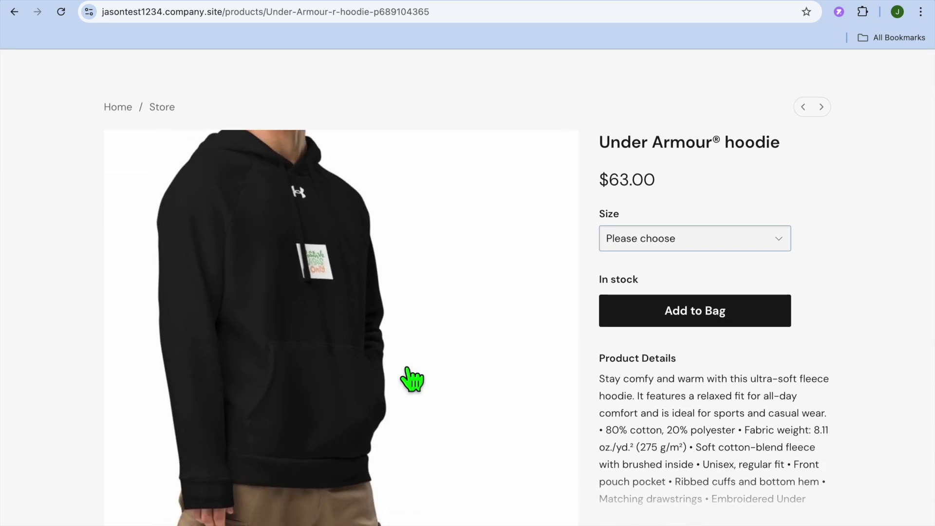
{"action": "left_click", "coordinate": [799, 3]}
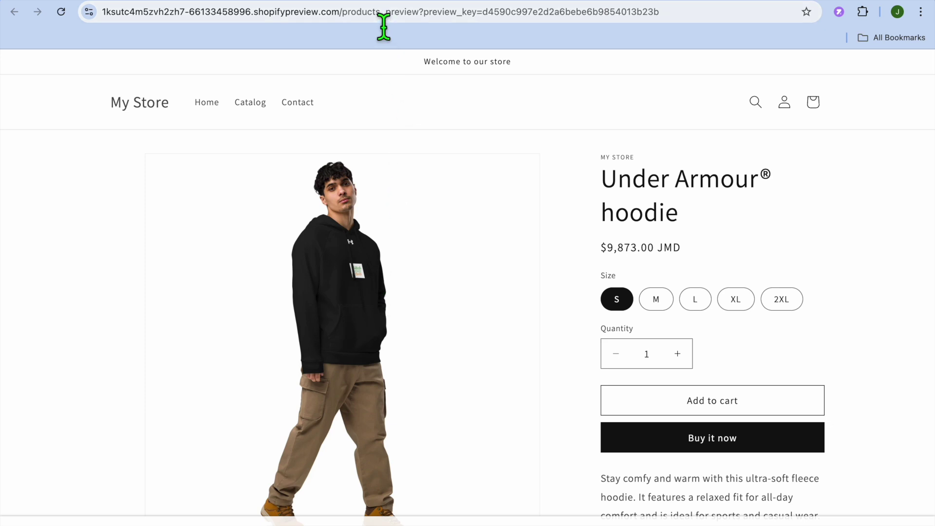
Go back to the Printful dashboard and bring up the connected stores list.
{"action": "left_click", "coordinate": [379, 1]}
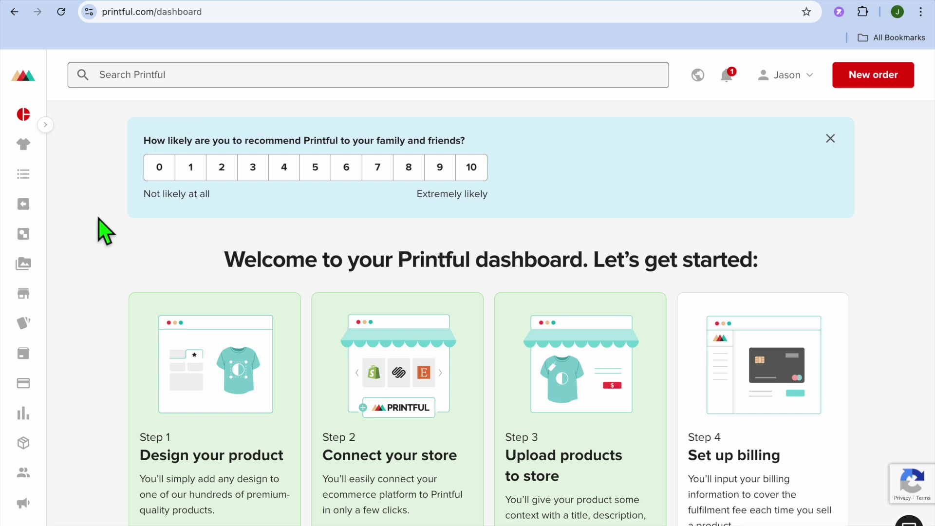
{"action": "left_click", "coordinate": [22, 294]}
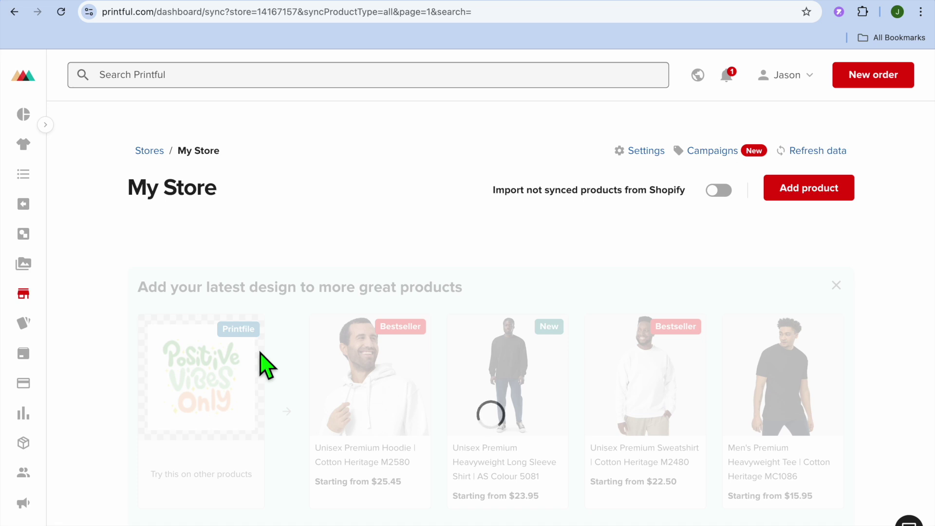
Scroll My Store's product table and open the Under Armour hoodie's product details.
{"action": "scroll", "coordinate": [267, 366], "scroll_direction": "down", "scroll_amount": 7}
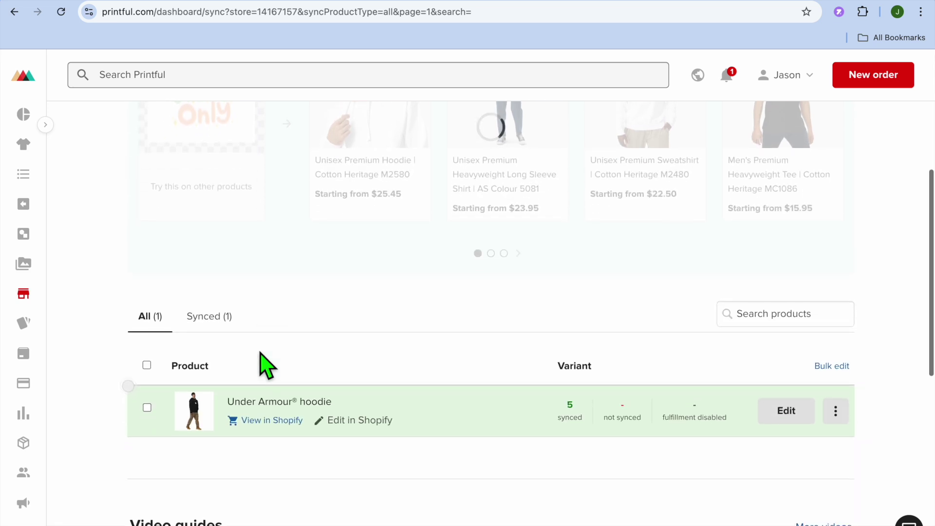
{"action": "scroll", "coordinate": [263, 364], "scroll_direction": "down", "scroll_amount": 3}
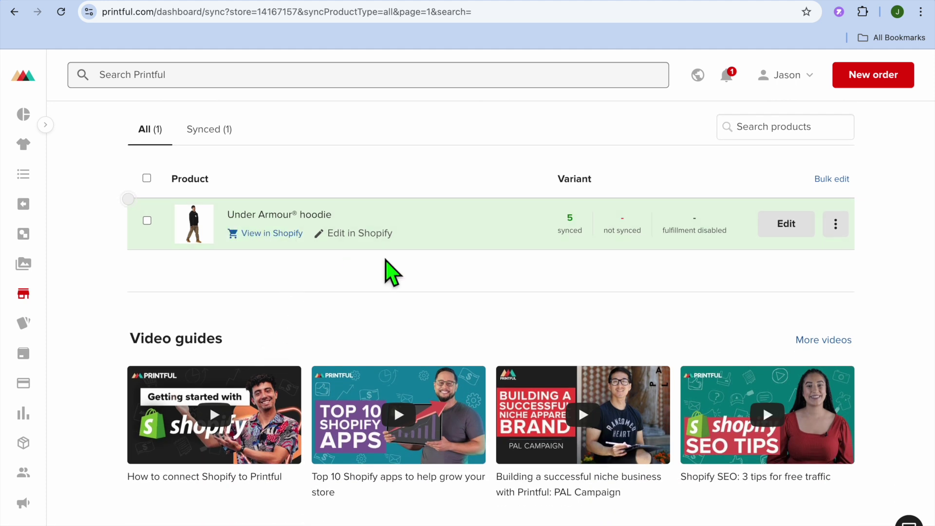
{"action": "left_click", "coordinate": [794, 231]}
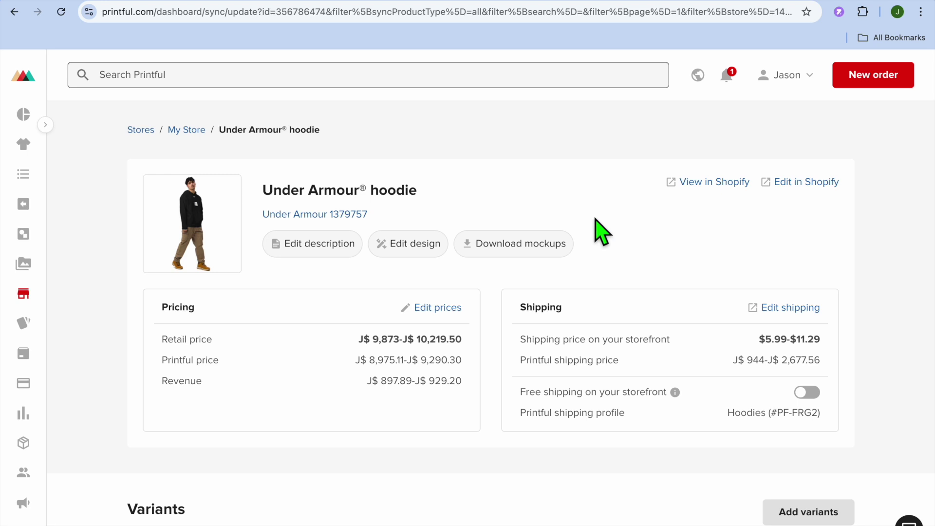
Open the hoodie's front design with the Positive Vibes graphic for editing.
{"action": "left_click", "coordinate": [414, 256]}
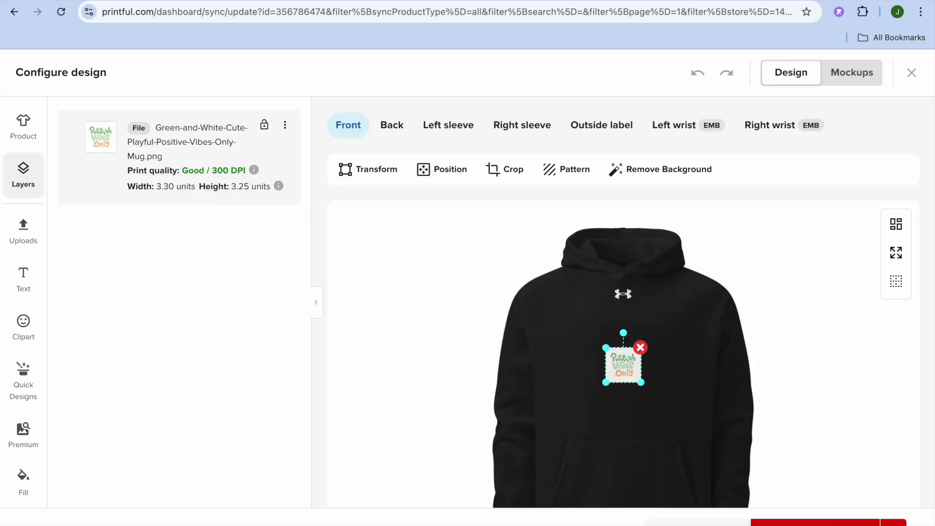
Choose Basic mockups, compare the Shopify and Ecwid previews, and save the hoodie's mockups.
{"action": "left_click", "coordinate": [816, 522]}
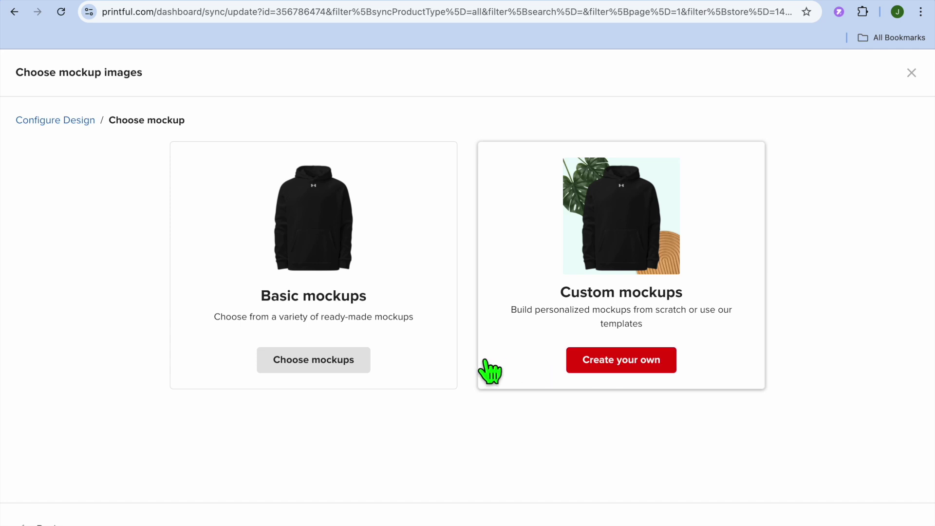
{"action": "left_click", "coordinate": [327, 371]}
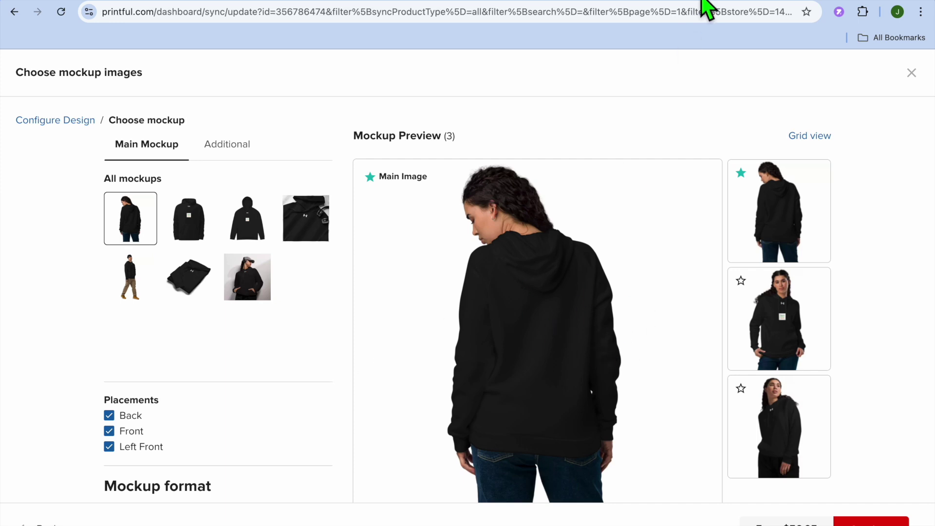
{"action": "left_click", "coordinate": [790, 2]}
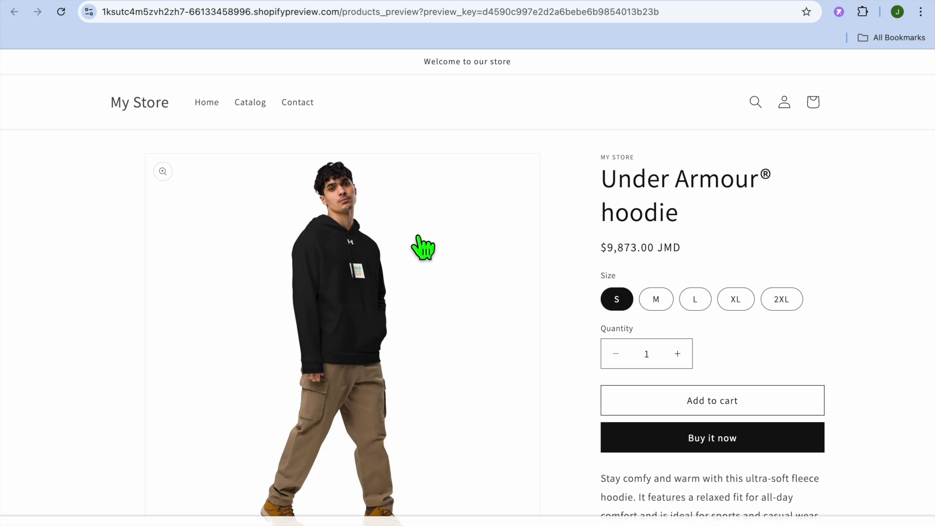
{"action": "left_click", "coordinate": [500, 3]}
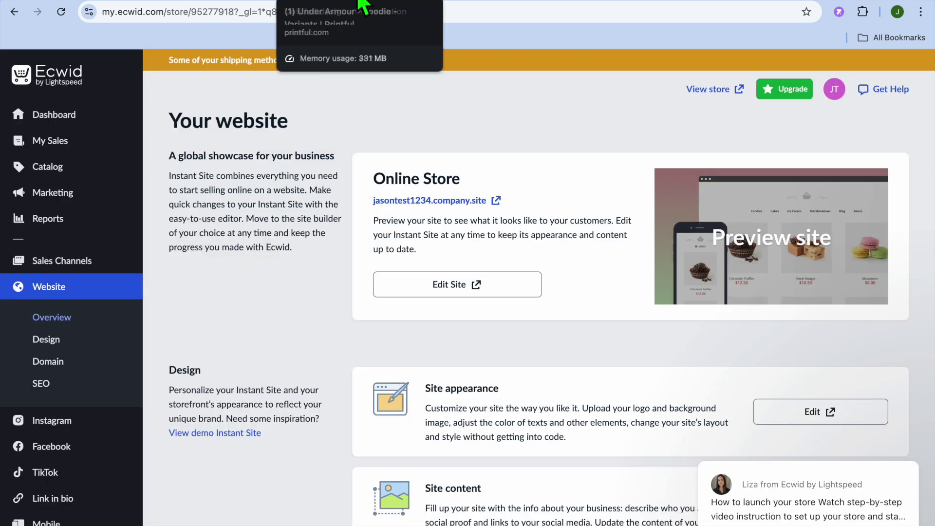
{"action": "left_click", "coordinate": [373, 3]}
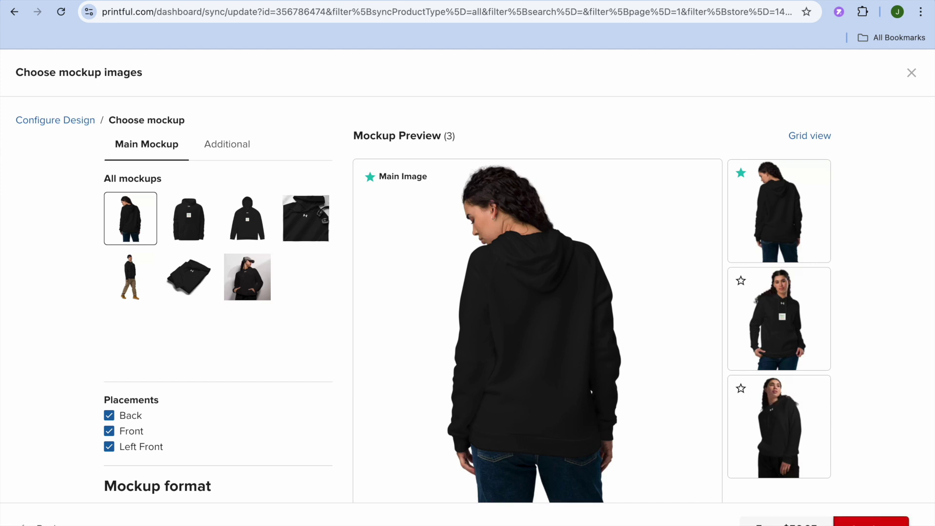
{"action": "left_click", "coordinate": [870, 522]}
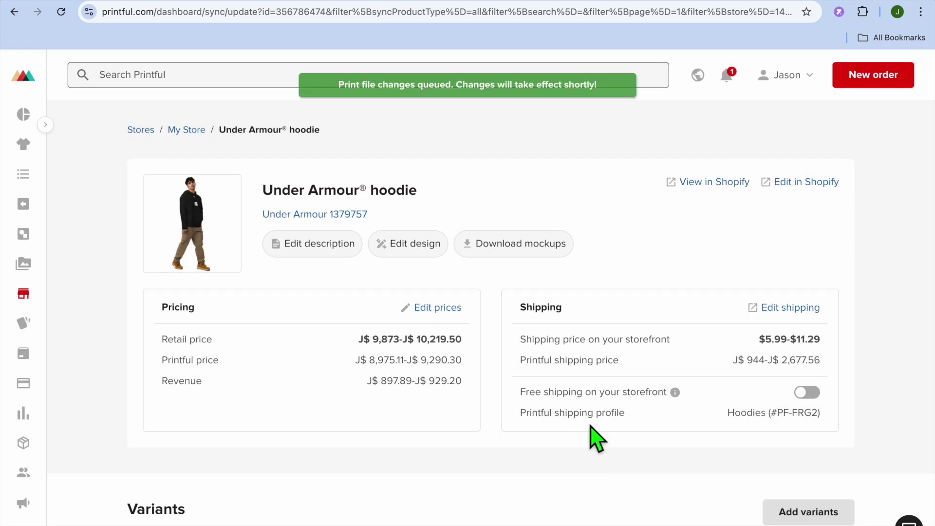
Wait for the print files to update to the women's back-view mockup, then go to Shopify products.
{"action": "scroll", "coordinate": [590, 426], "scroll_direction": "down", "scroll_amount": 1}
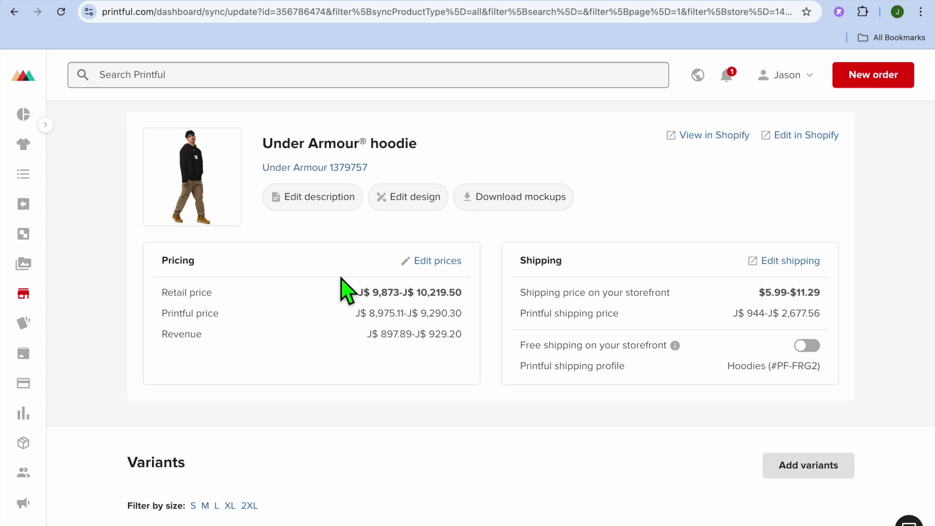
{"action": "scroll", "coordinate": [346, 289], "scroll_direction": "down", "scroll_amount": 10}
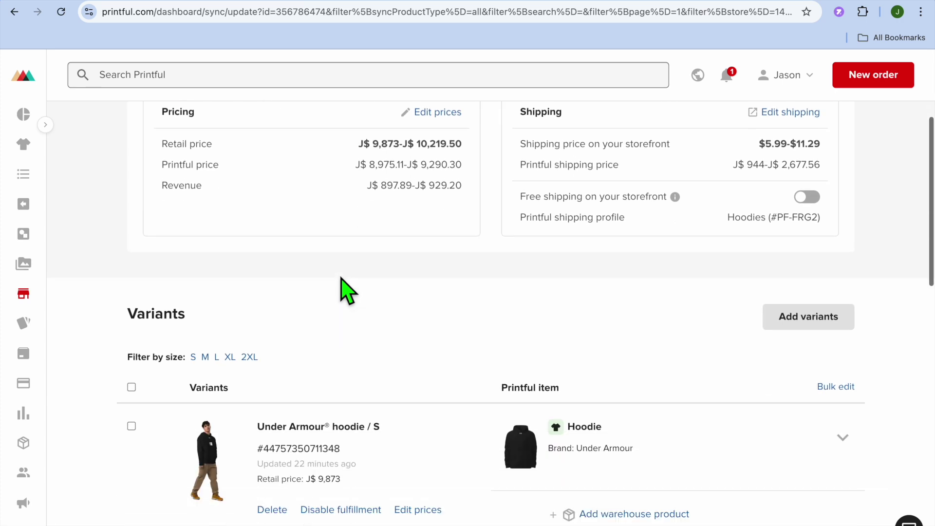
{"action": "scroll", "coordinate": [343, 287], "scroll_direction": "up", "scroll_amount": 6}
{"action": "scroll", "coordinate": [342, 287], "scroll_direction": "up", "scroll_amount": 5}
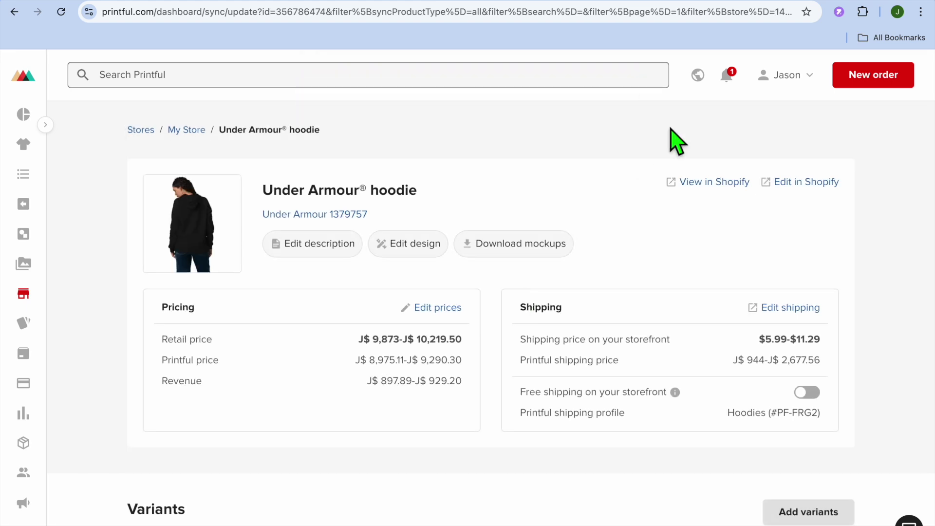
{"action": "left_click", "coordinate": [692, 1]}
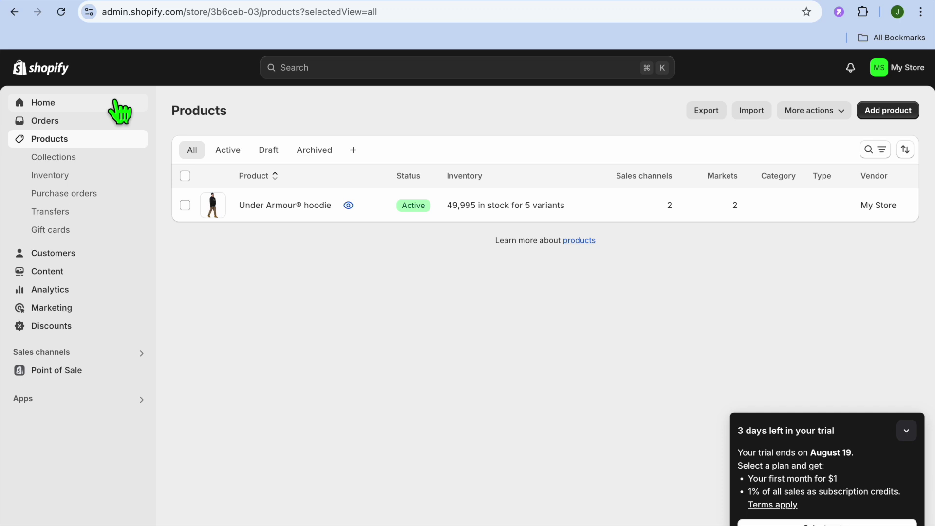
Reload Shopify products and confirm the hoodie's storefront preview shows the women's back-view photo.
{"action": "left_click", "coordinate": [61, 12]}
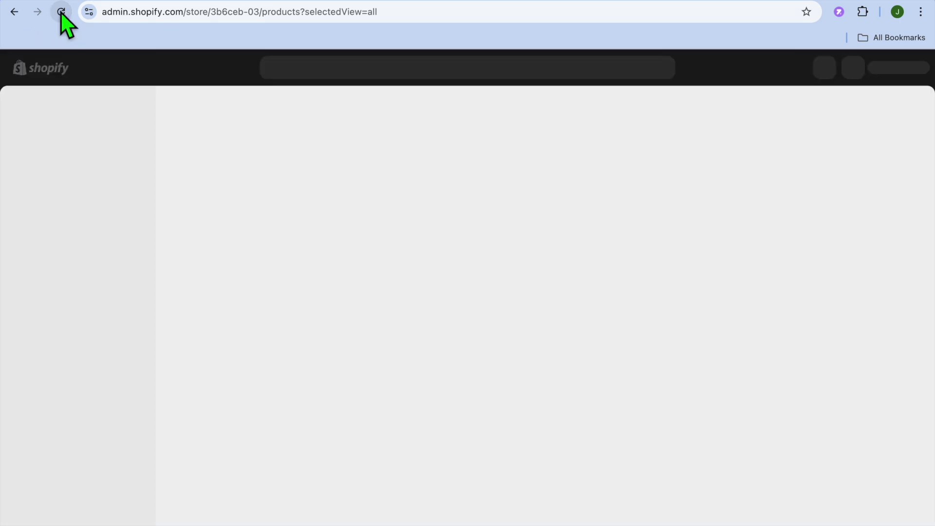
{"action": "mouse_move", "coordinate": [350, 214]}
{"action": "left_click", "coordinate": [348, 205]}
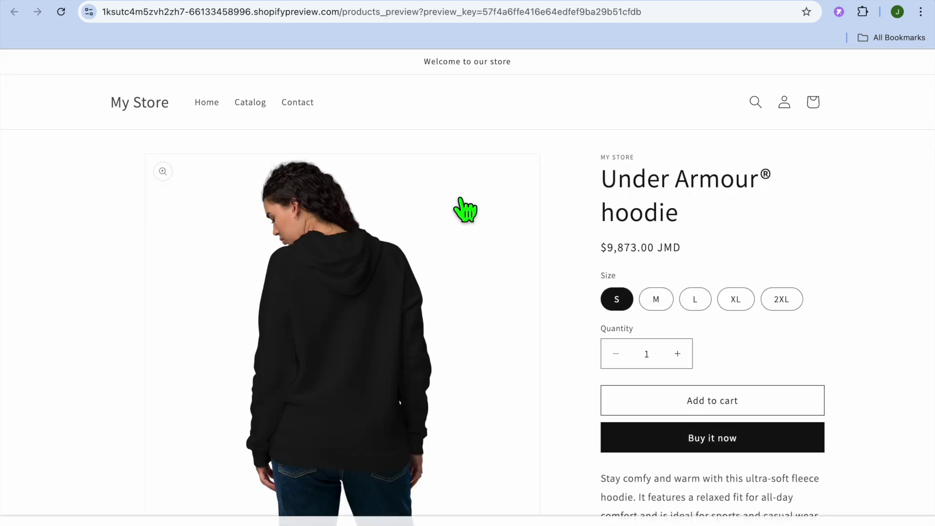
{"action": "scroll", "coordinate": [465, 210], "scroll_direction": "down", "scroll_amount": 4}
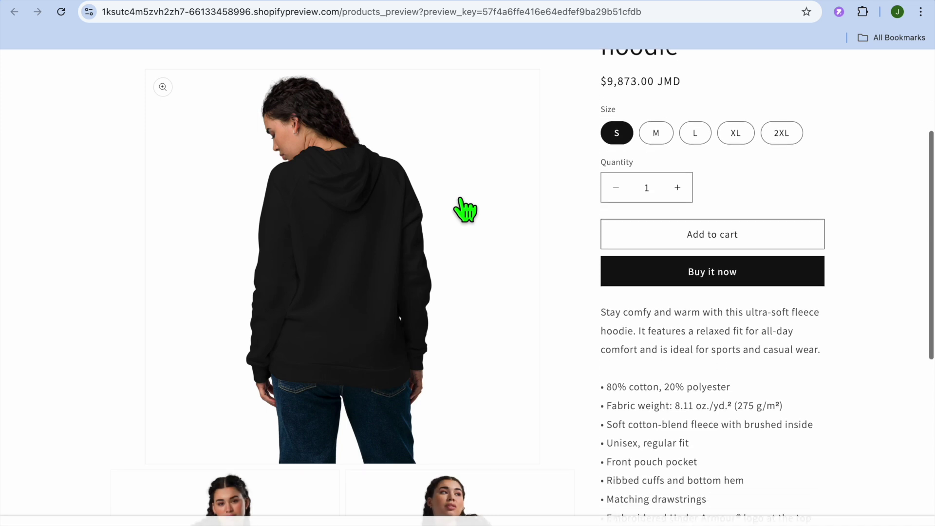
{"action": "scroll", "coordinate": [465, 209], "scroll_direction": "up", "scroll_amount": 4}
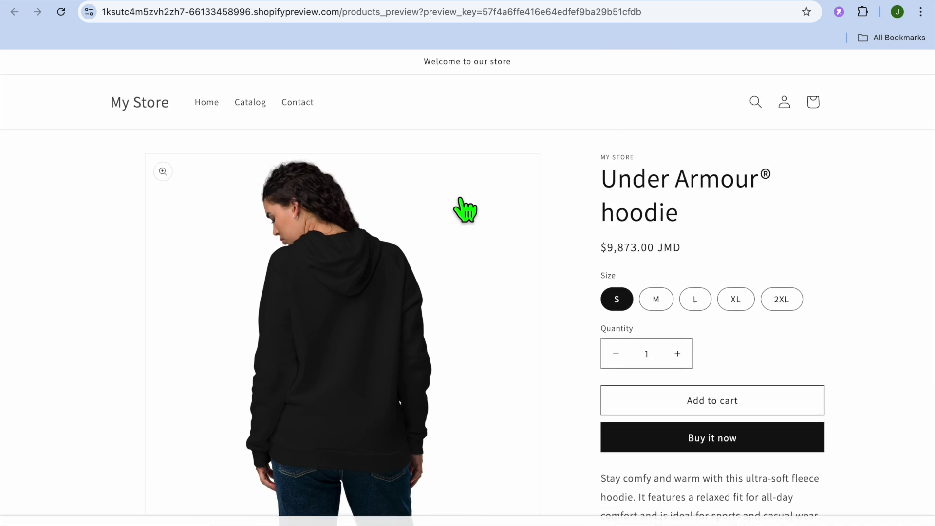
{"action": "left_click", "coordinate": [341, 5]}
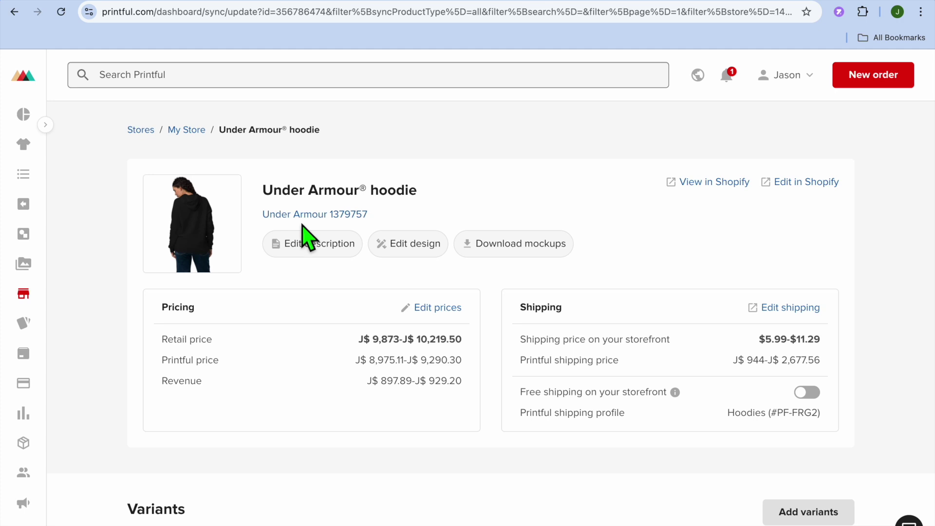
Go to Printful's Stores list and open the Ecwid-connected Online Store.
{"action": "left_click", "coordinate": [27, 294]}
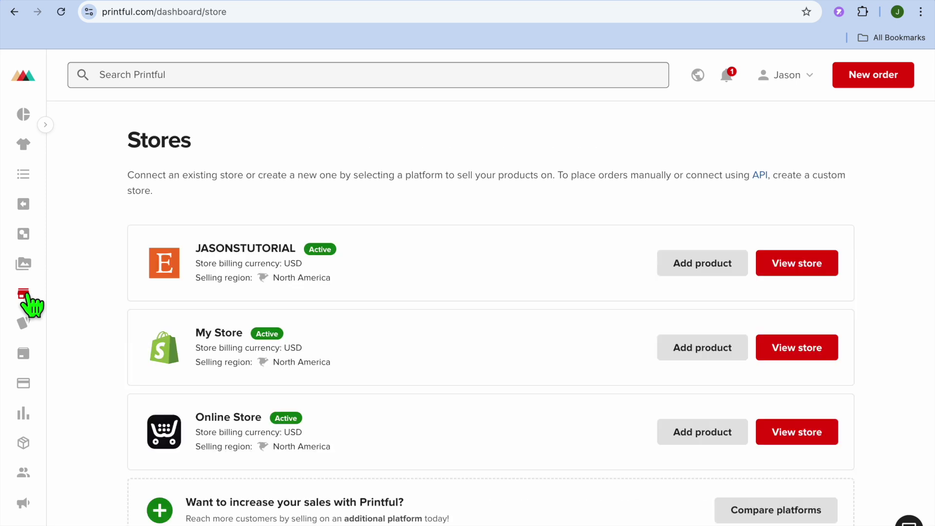
{"action": "scroll", "coordinate": [348, 377], "scroll_direction": "down", "scroll_amount": 1}
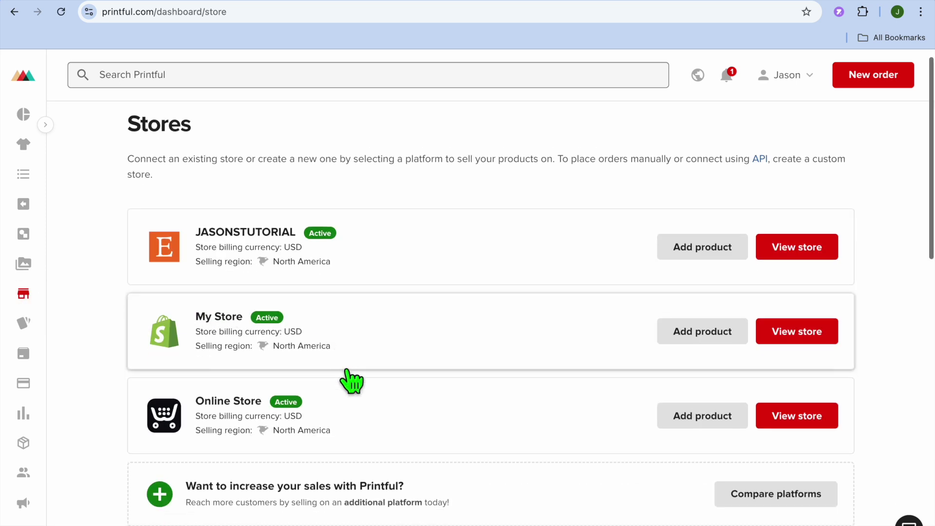
{"action": "left_click", "coordinate": [779, 413]}
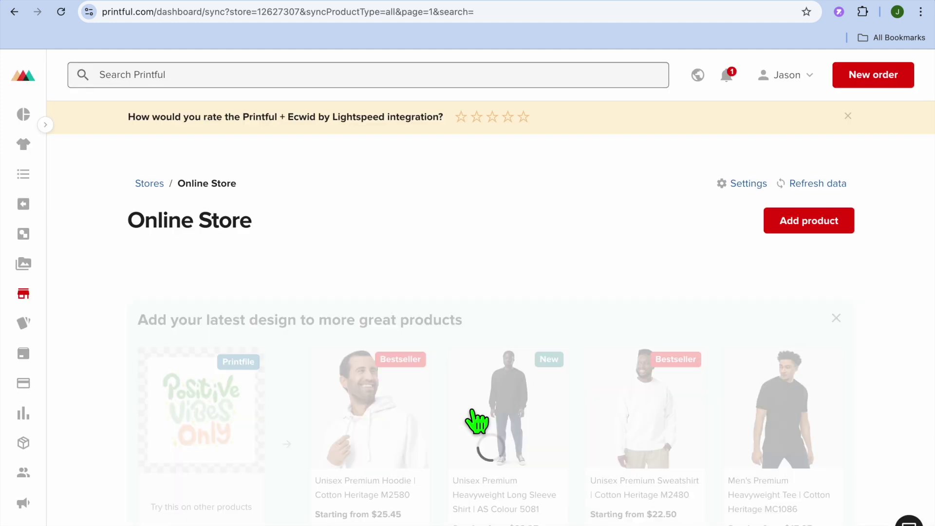
Open the design editor for the Online Store's Under Armour hoodie product.
{"action": "scroll", "coordinate": [476, 421], "scroll_direction": "down", "scroll_amount": 8}
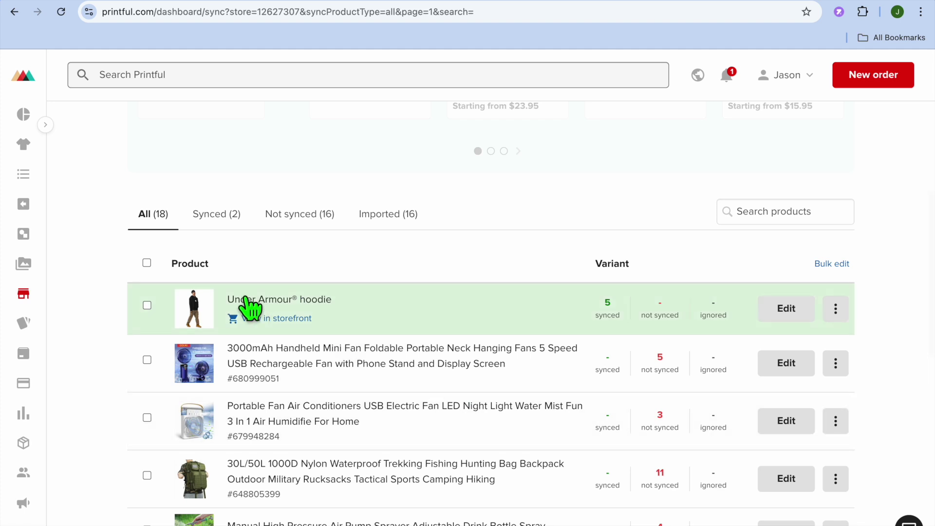
{"action": "left_click", "coordinate": [792, 314]}
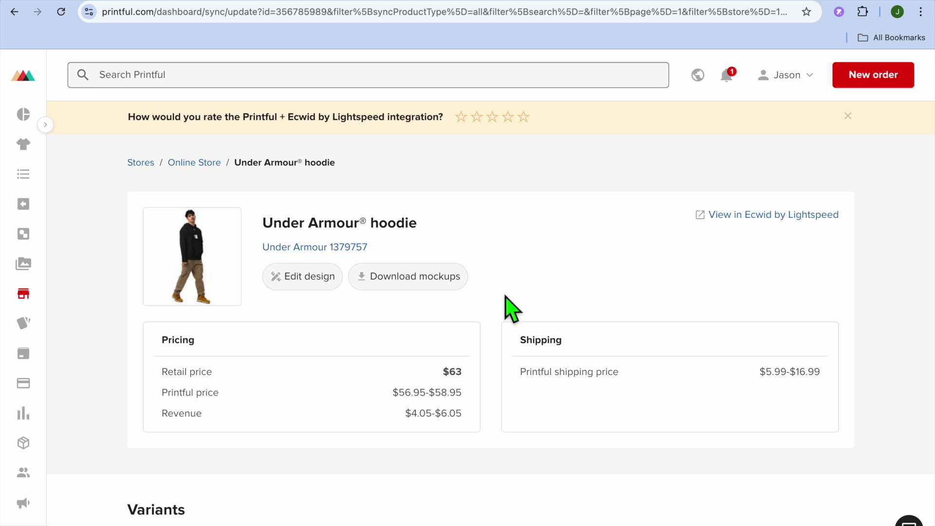
{"action": "left_click", "coordinate": [311, 280]}
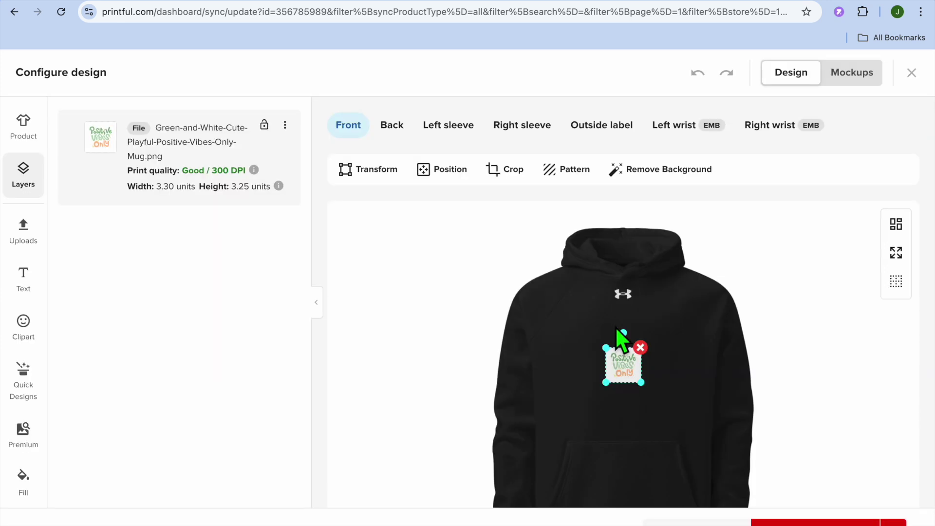
Continue past the design, pick from Basic mockups, and review the hoodie's updated product page.
{"action": "left_click", "coordinate": [802, 522]}
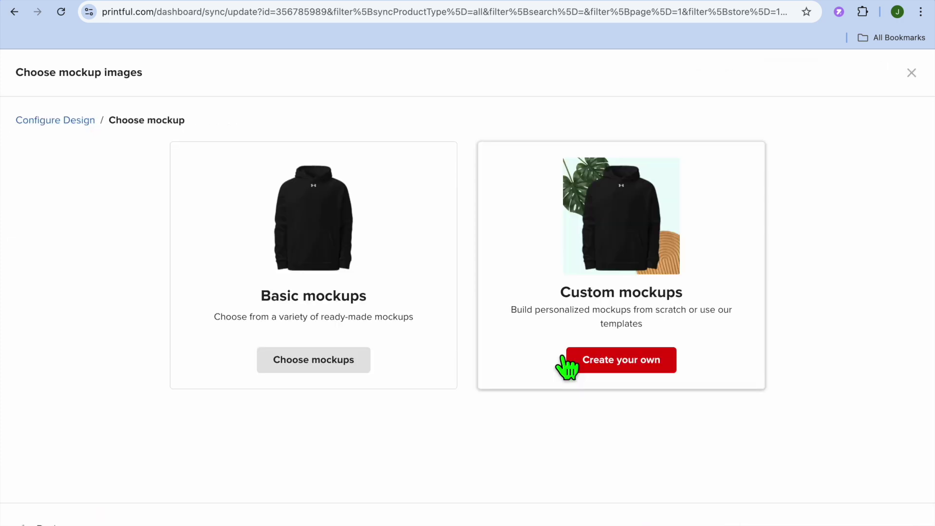
{"action": "left_click", "coordinate": [363, 360]}
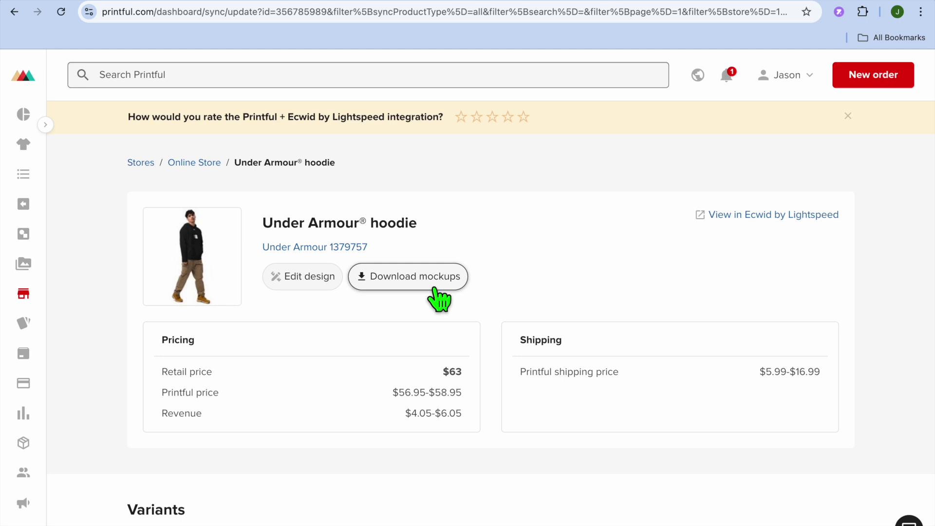
{"action": "scroll", "coordinate": [588, 278], "scroll_direction": "down", "scroll_amount": 1}
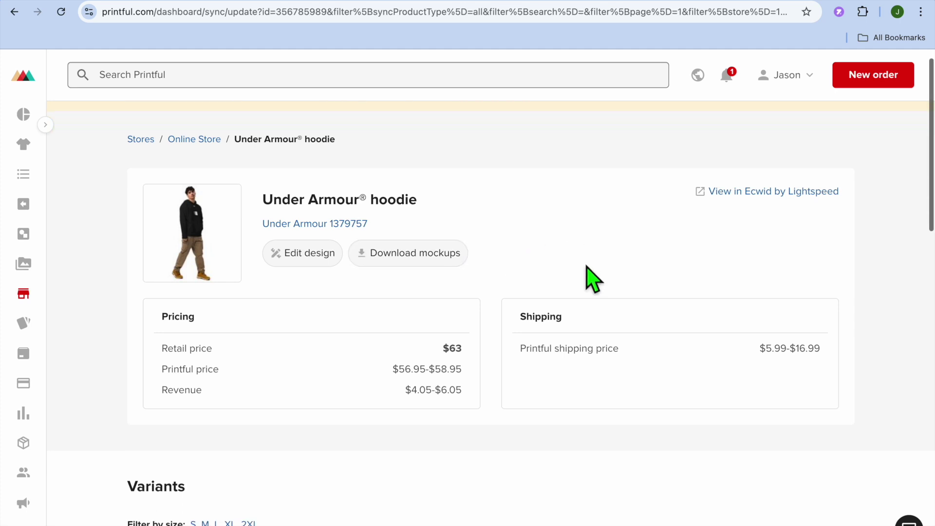
{"action": "scroll", "coordinate": [588, 278], "scroll_direction": "down", "scroll_amount": 2}
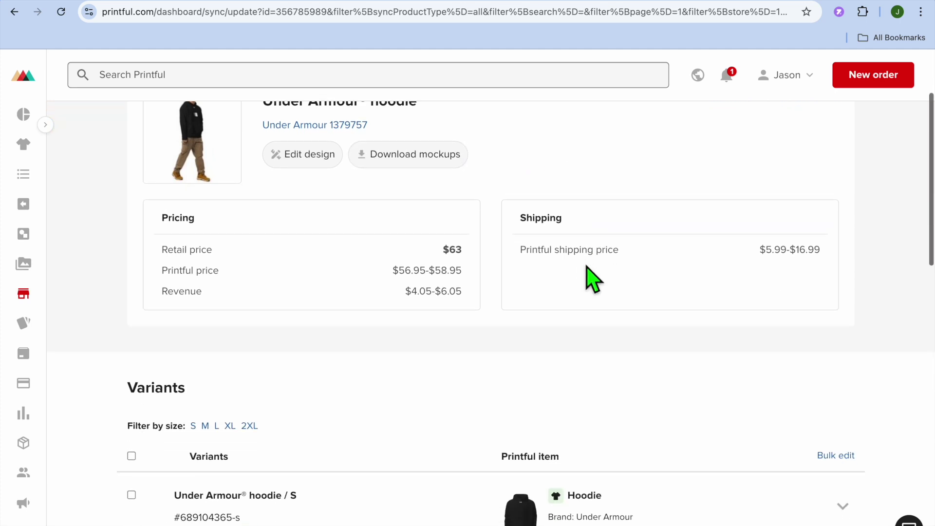
{"action": "scroll", "coordinate": [587, 267], "scroll_direction": "up", "scroll_amount": 1}
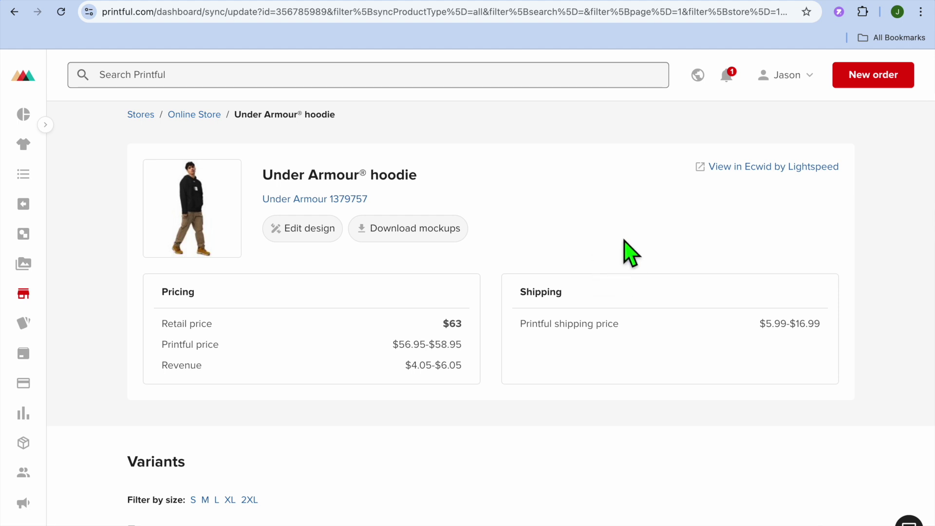
{"action": "left_click", "coordinate": [759, 167]}
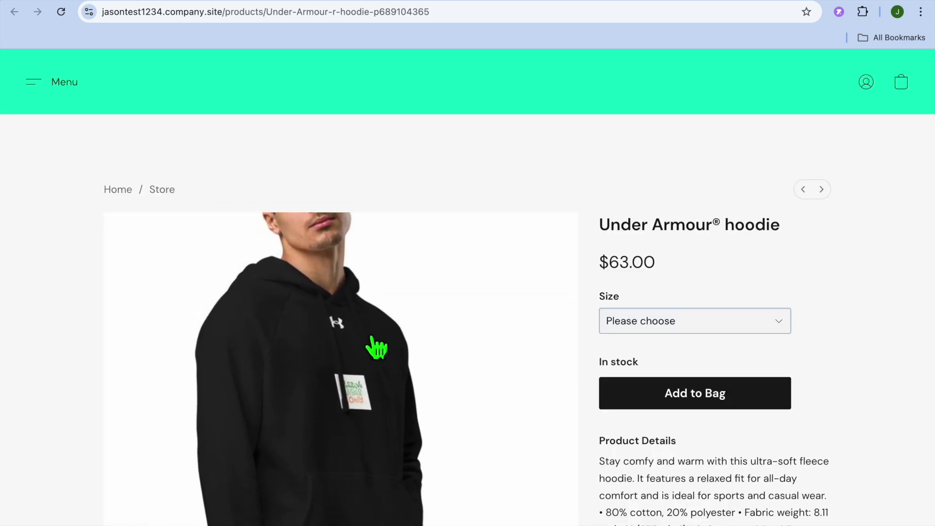
{"action": "left_click", "coordinate": [314, 2]}
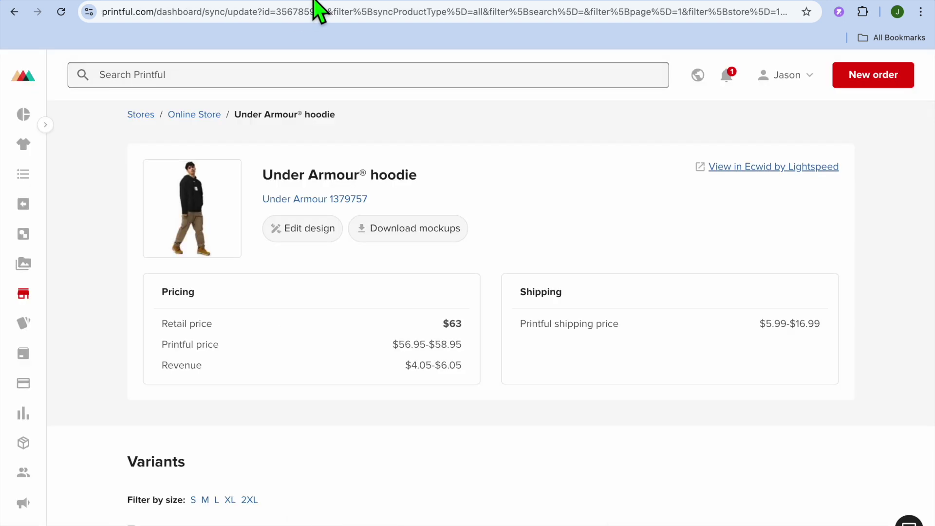
Pick the ready-made Women's mockups style for downloading the black hoodie's mockups.
{"action": "left_click", "coordinate": [425, 226]}
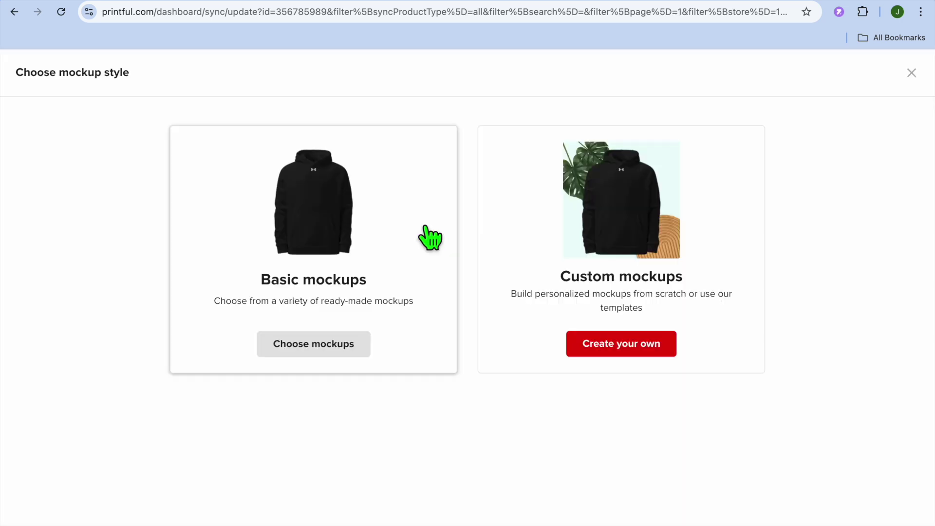
{"action": "left_click", "coordinate": [336, 349]}
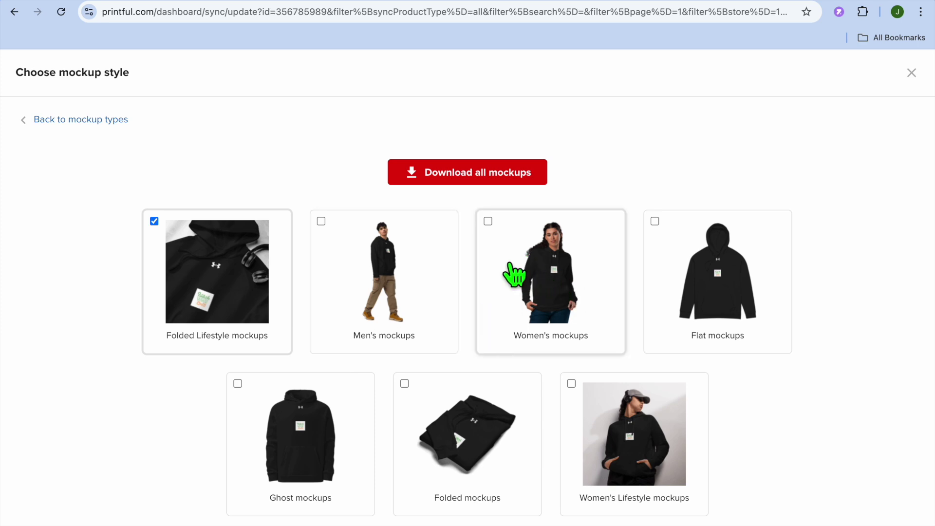
{"action": "left_click", "coordinate": [487, 222]}
{"action": "scroll", "coordinate": [417, 284], "scroll_direction": "down", "scroll_amount": 1}
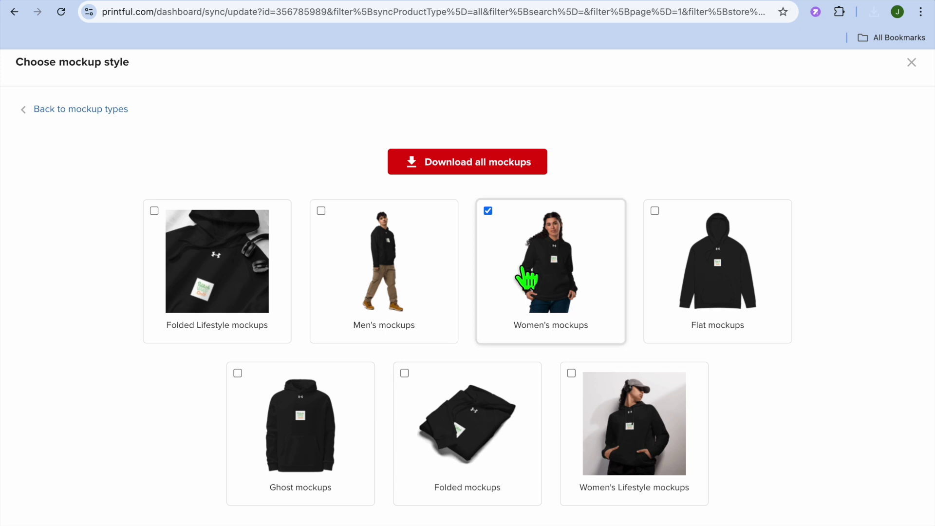
{"action": "scroll", "coordinate": [396, 292], "scroll_direction": "down", "scroll_amount": 5}
{"action": "scroll", "coordinate": [392, 282], "scroll_direction": "down", "scroll_amount": 10}
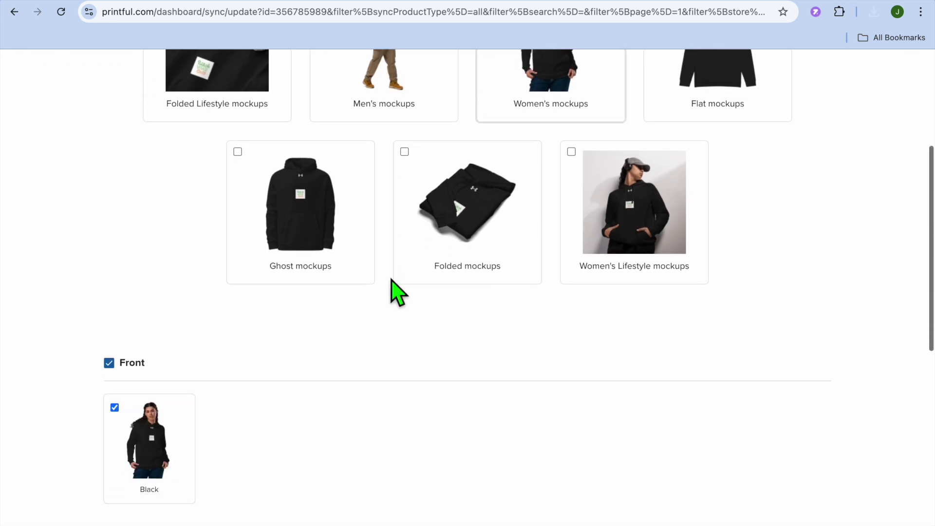
{"action": "scroll", "coordinate": [393, 290], "scroll_direction": "down", "scroll_amount": 7}
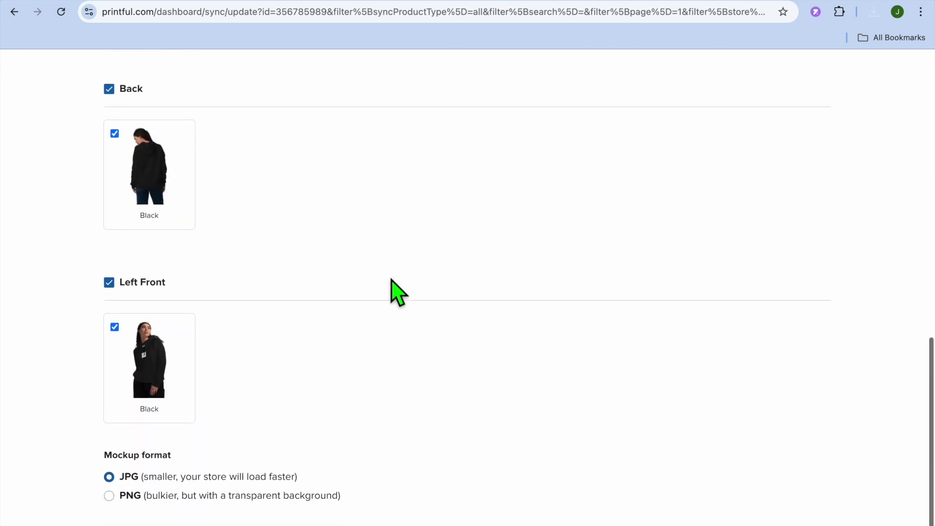
Exclude Back and Left Front, download only the Front mockup as JPG, then go to Ecwid.
{"action": "left_click", "coordinate": [109, 255]}
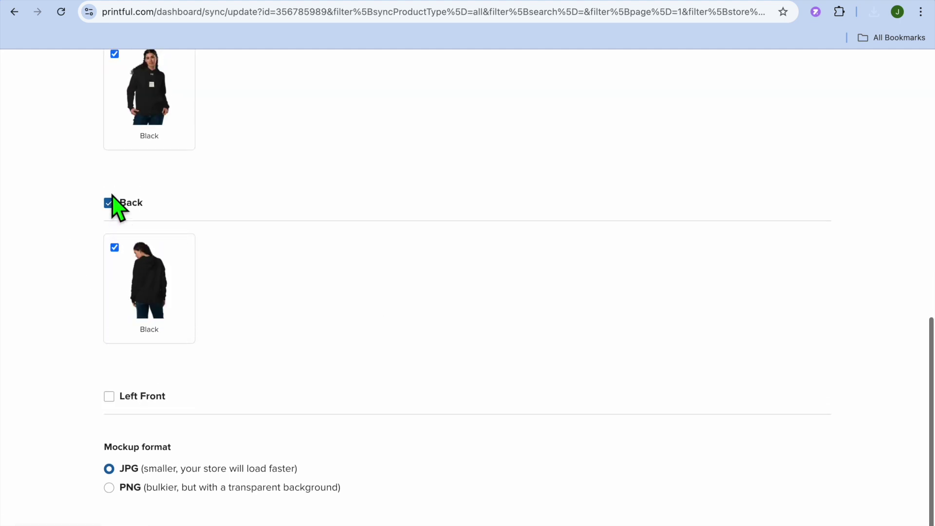
{"action": "left_click", "coordinate": [109, 203]}
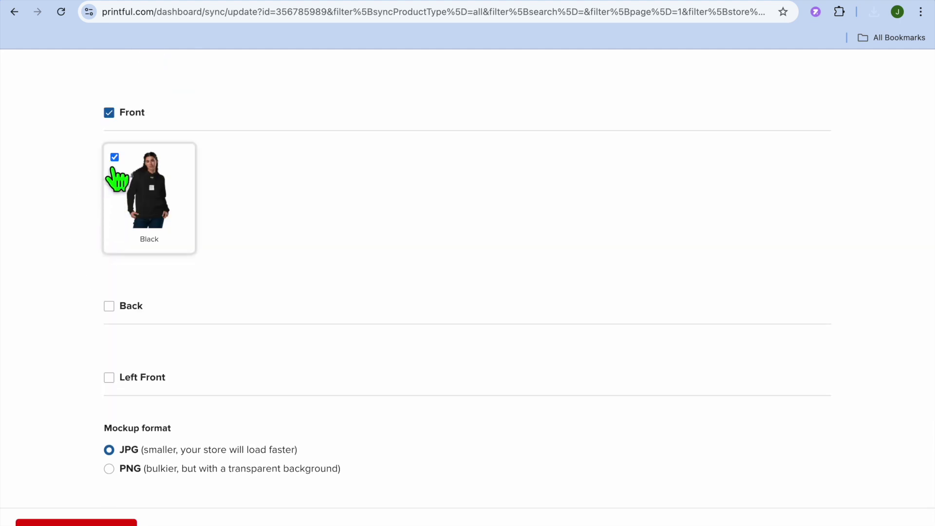
{"action": "left_click", "coordinate": [109, 113]}
{"action": "left_click", "coordinate": [109, 236]}
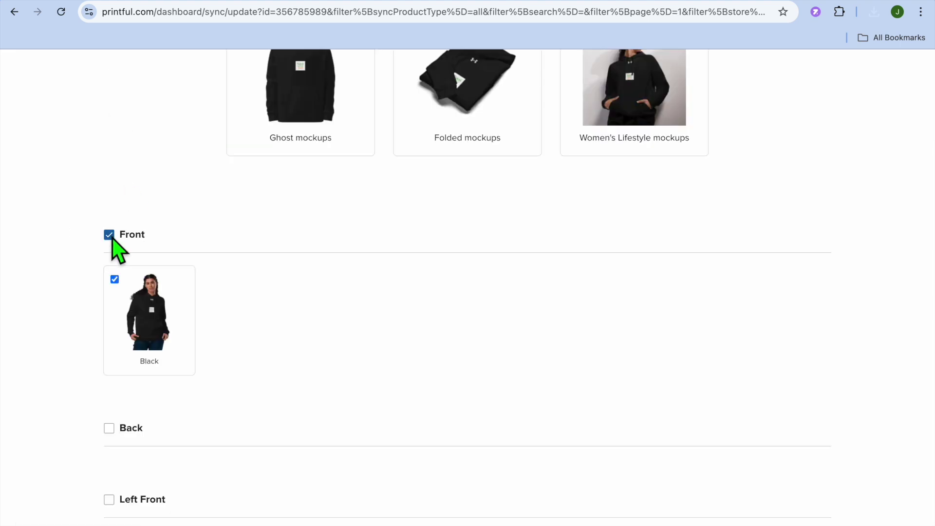
{"action": "scroll", "coordinate": [224, 305], "scroll_direction": "down", "scroll_amount": 3}
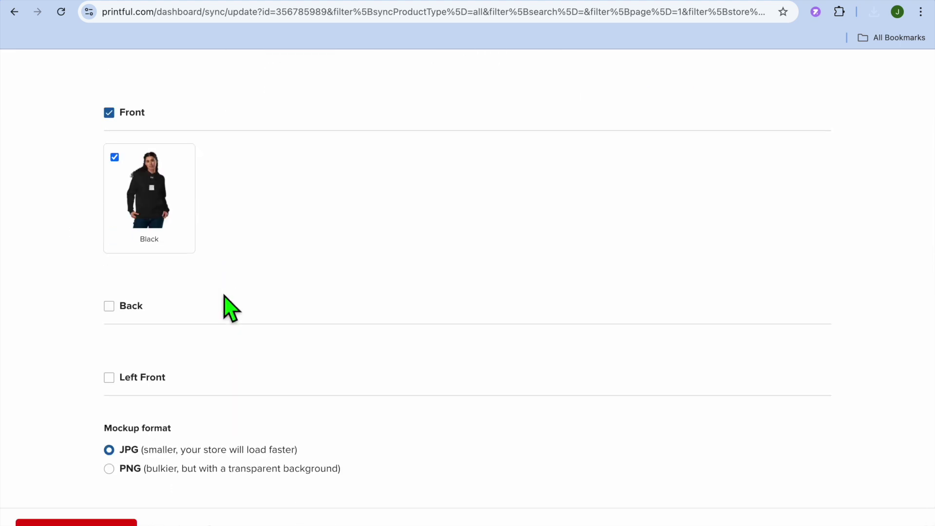
{"action": "scroll", "coordinate": [227, 306], "scroll_direction": "up", "scroll_amount": 10}
{"action": "scroll", "coordinate": [226, 306], "scroll_direction": "down", "scroll_amount": 10}
{"action": "left_click", "coordinate": [104, 524]}
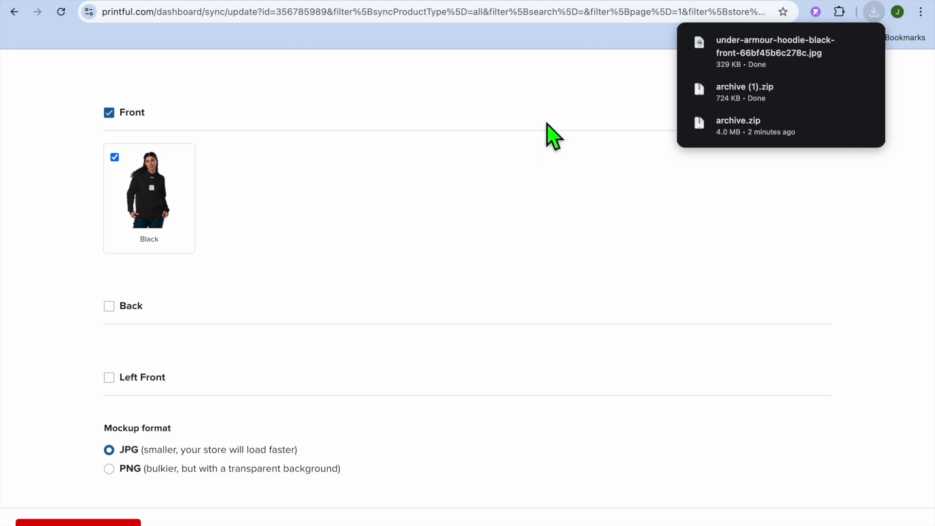
{"action": "left_click", "coordinate": [472, 3]}
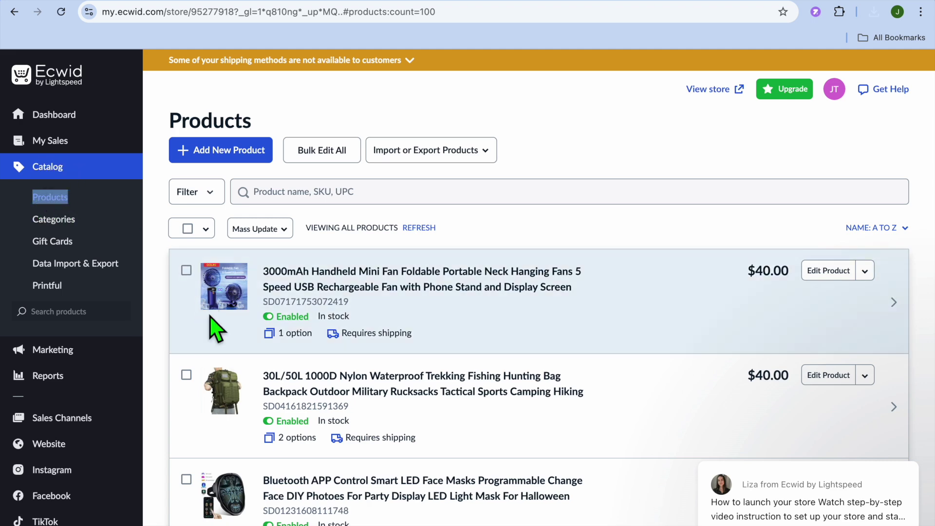
Upload the women's front mockup to the Under Armour hoodie, move it first, and save.
{"action": "scroll", "coordinate": [209, 317], "scroll_direction": "down", "scroll_amount": 10}
{"action": "scroll", "coordinate": [273, 217], "scroll_direction": "up", "scroll_amount": 1}
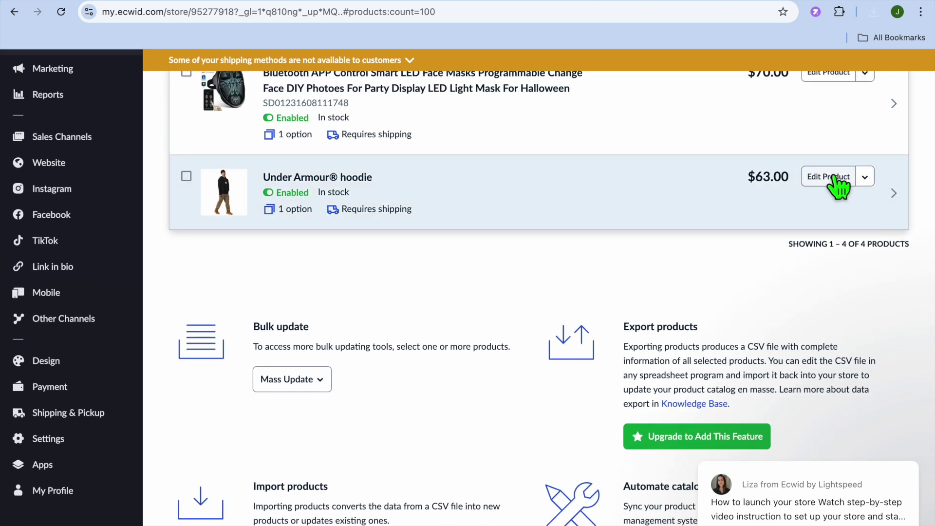
{"action": "left_click", "coordinate": [838, 186]}
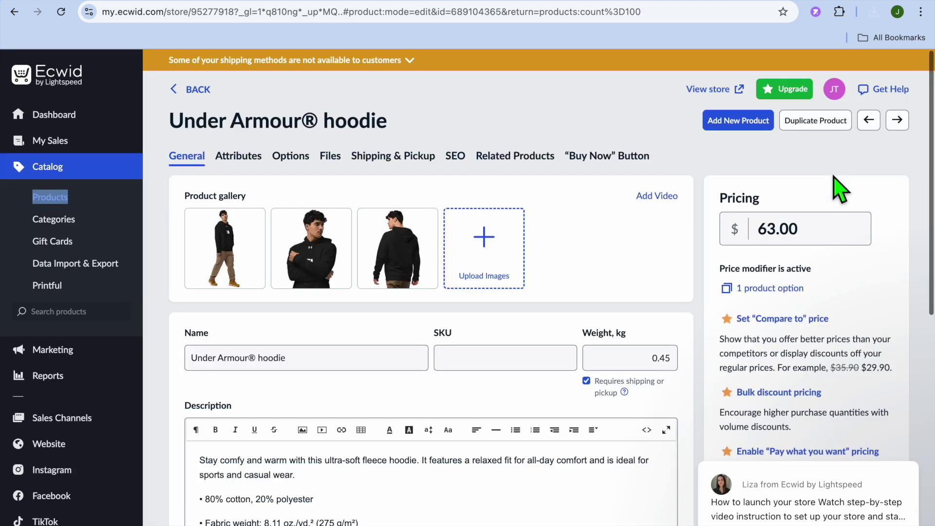
{"action": "left_click", "coordinate": [489, 239]}
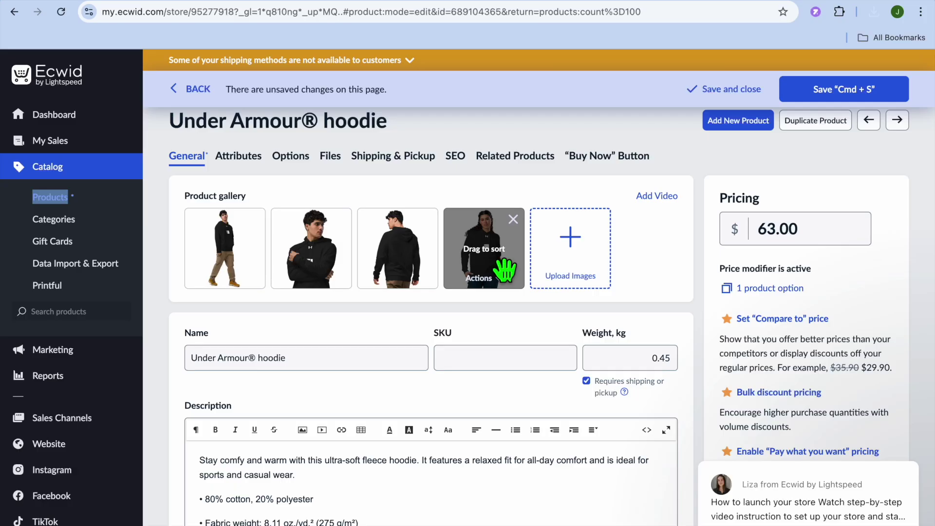
{"action": "left_click_drag", "start_coordinate": [505, 269], "coordinate": [247, 265]}
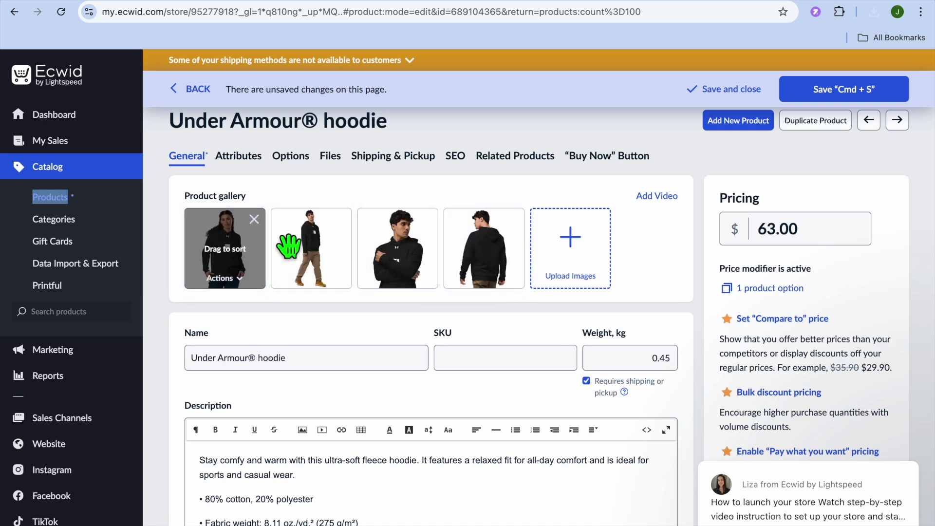
{"action": "left_click", "coordinate": [732, 93]}
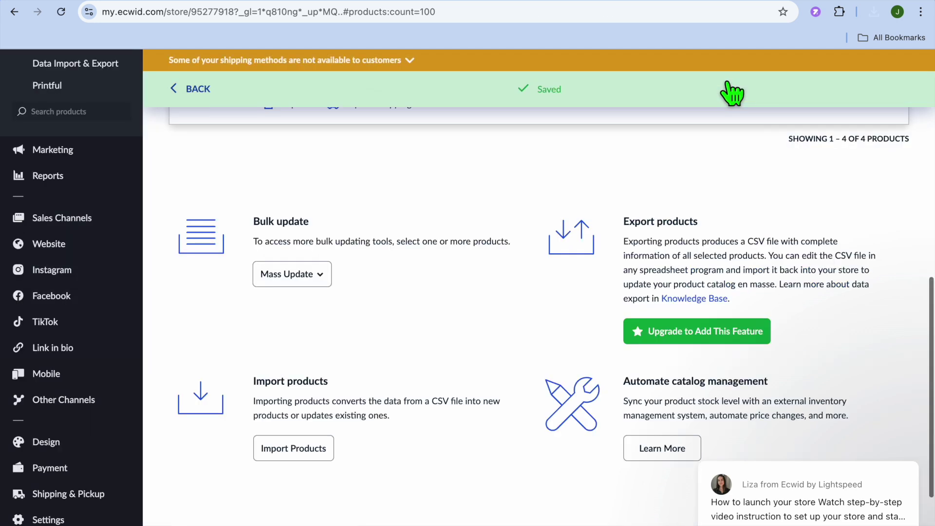